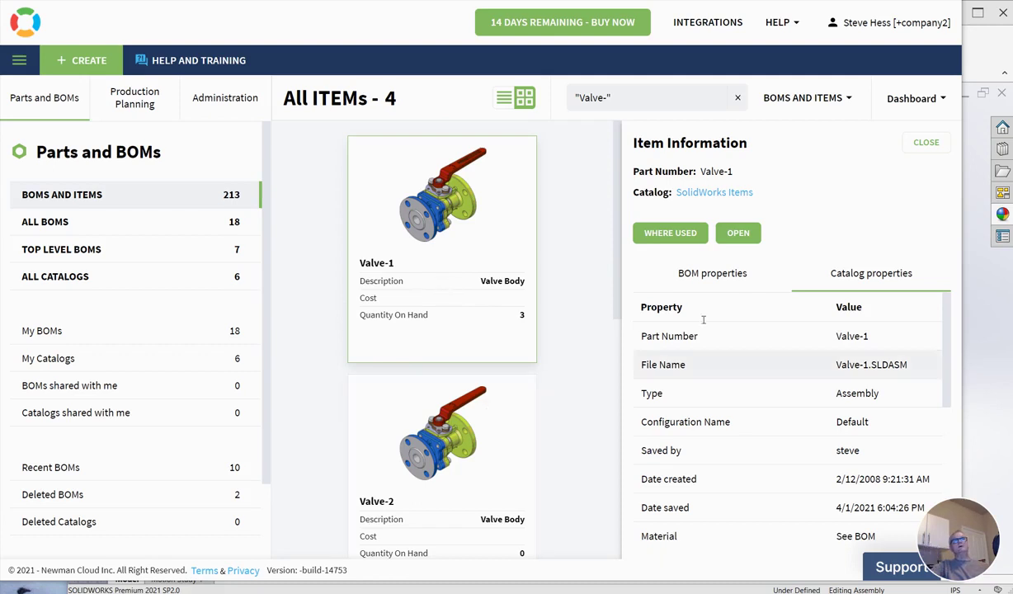
Switch to SOLIDWORKS, bring up the TLA-Valve assembly's BOM in OpenBOM, and check the quantity on hand of Valve-1 and Valve-2.
click(967, 395)
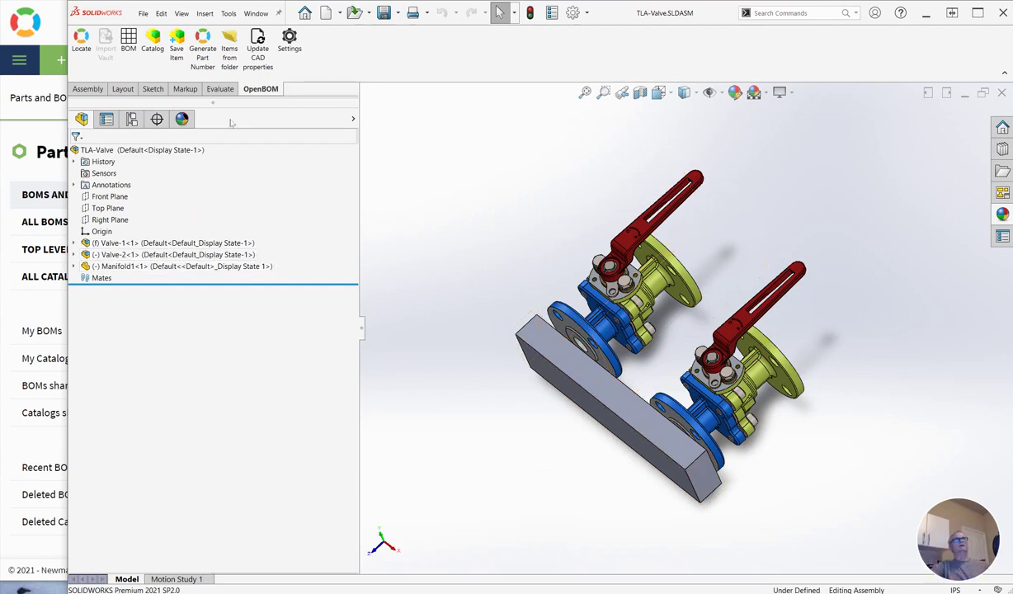
click(132, 47)
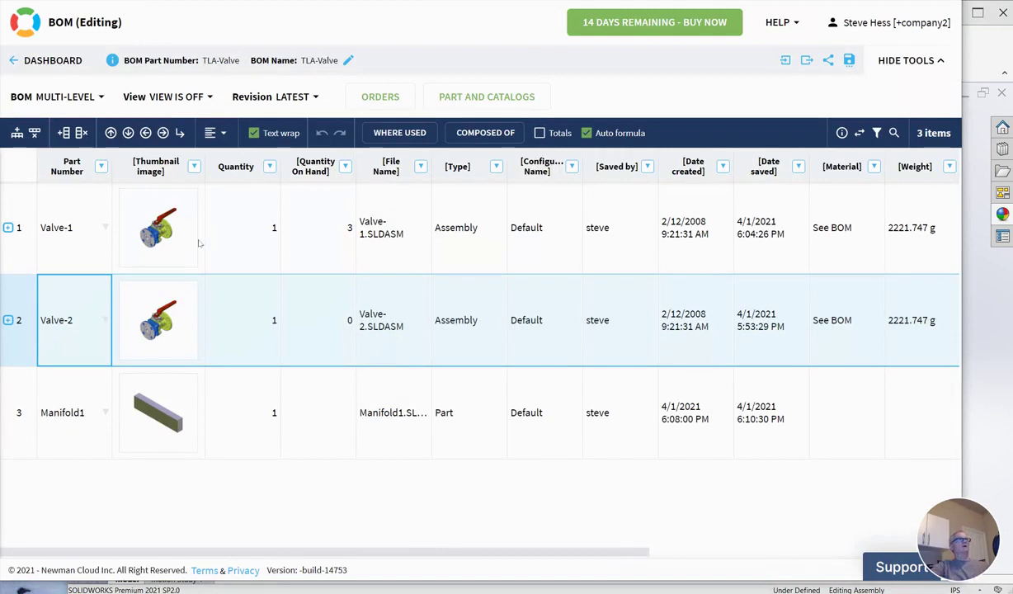
click(26, 212)
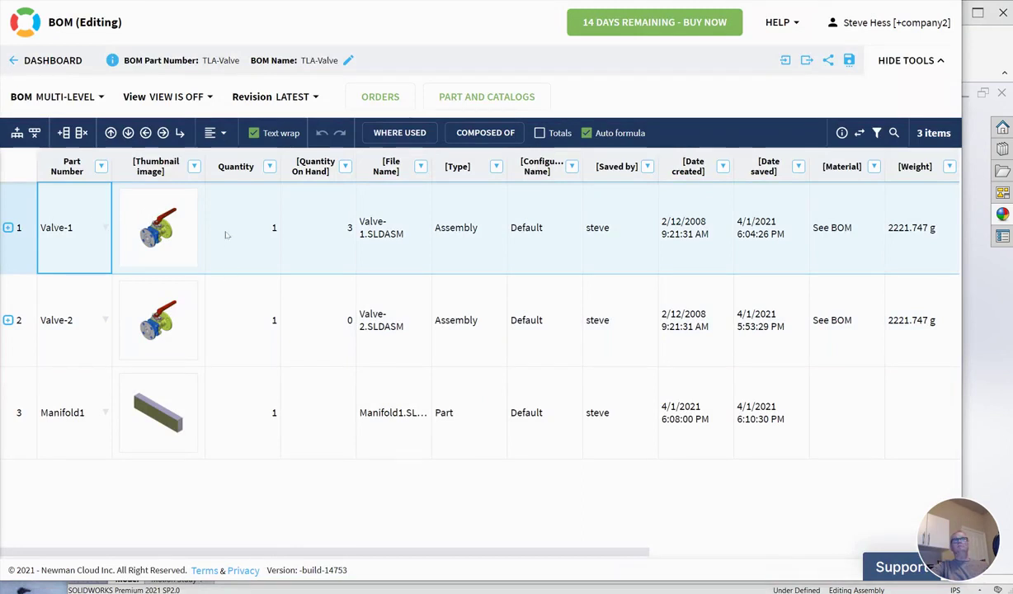
click(291, 228)
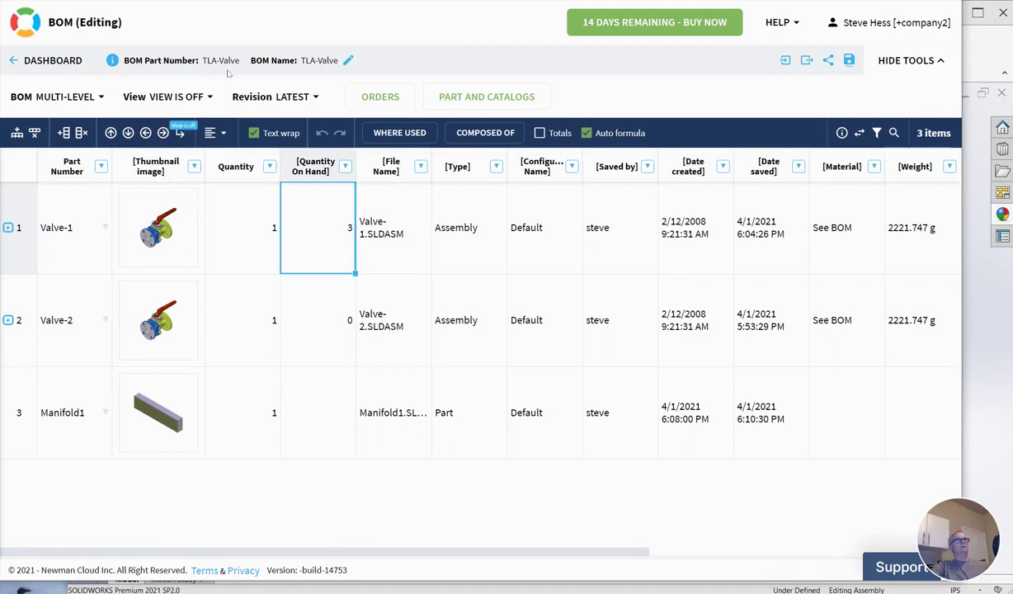
click(29, 342)
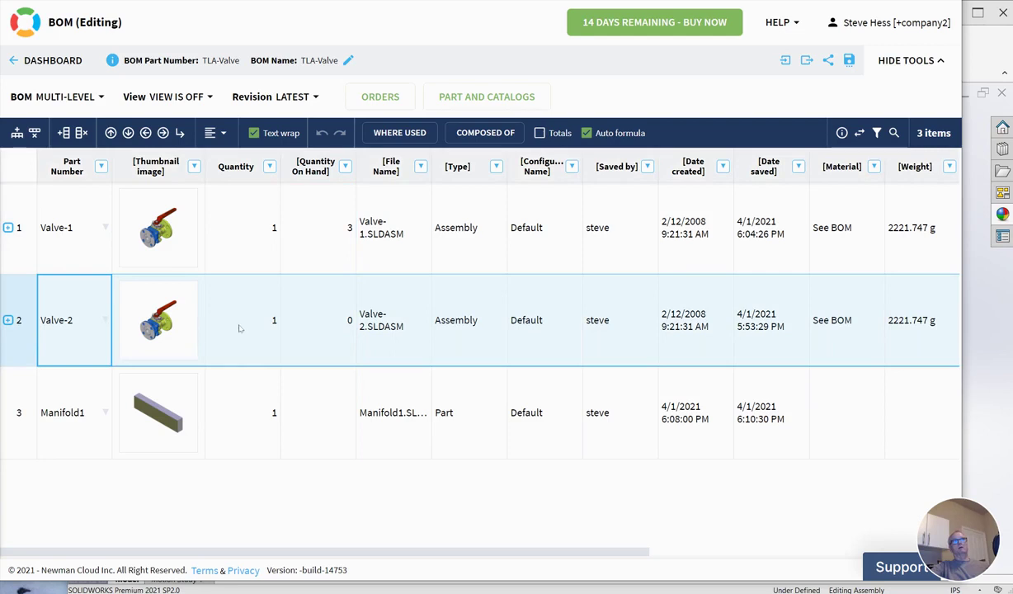
click(237, 328)
click(337, 324)
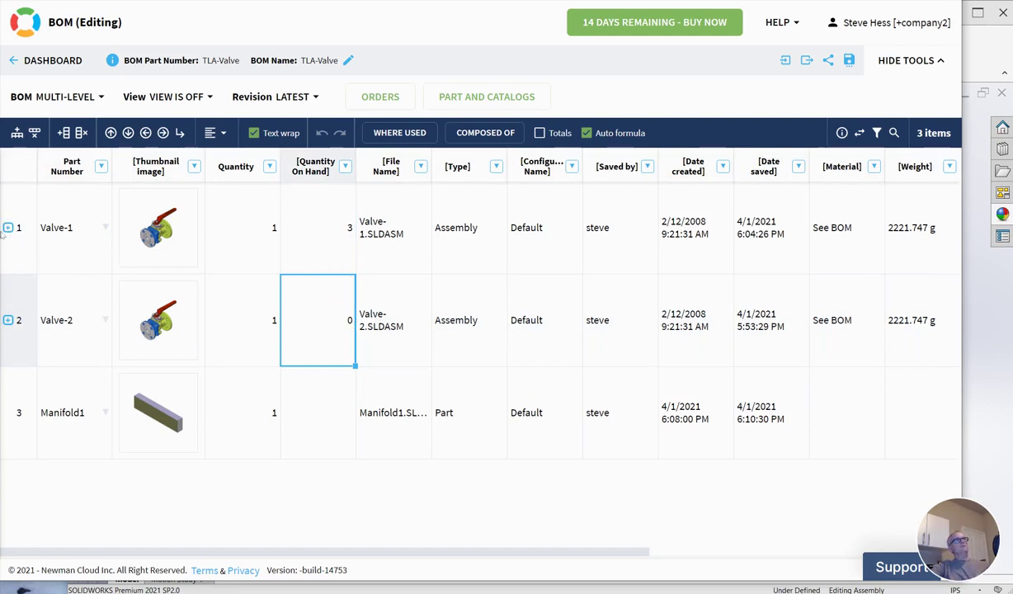
Expand Valve-1 and Valve-2 one after the other to inspect the socket head cap screw in each, collapsing both.
click(8, 227)
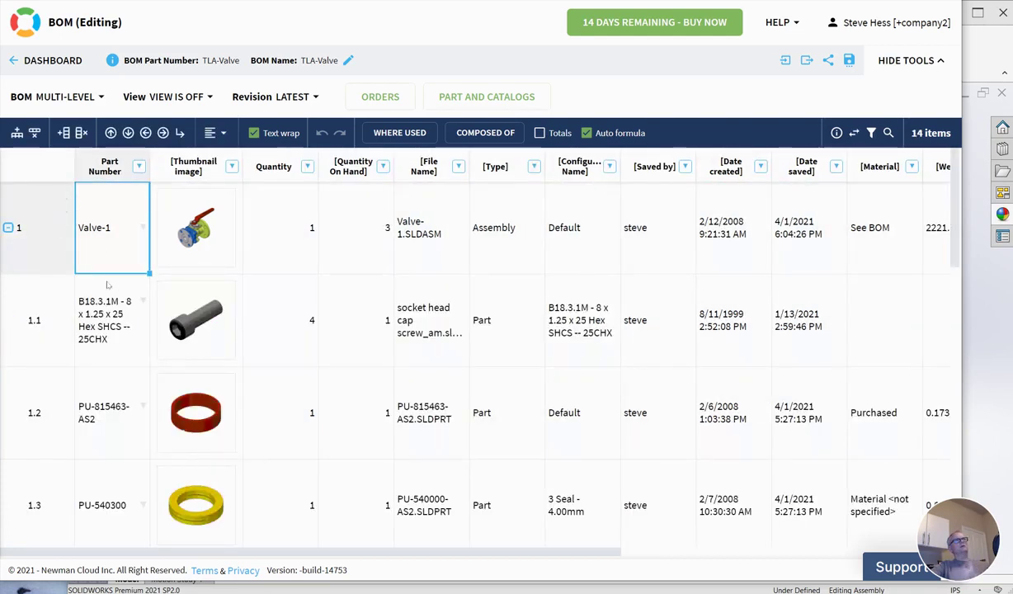
click(49, 312)
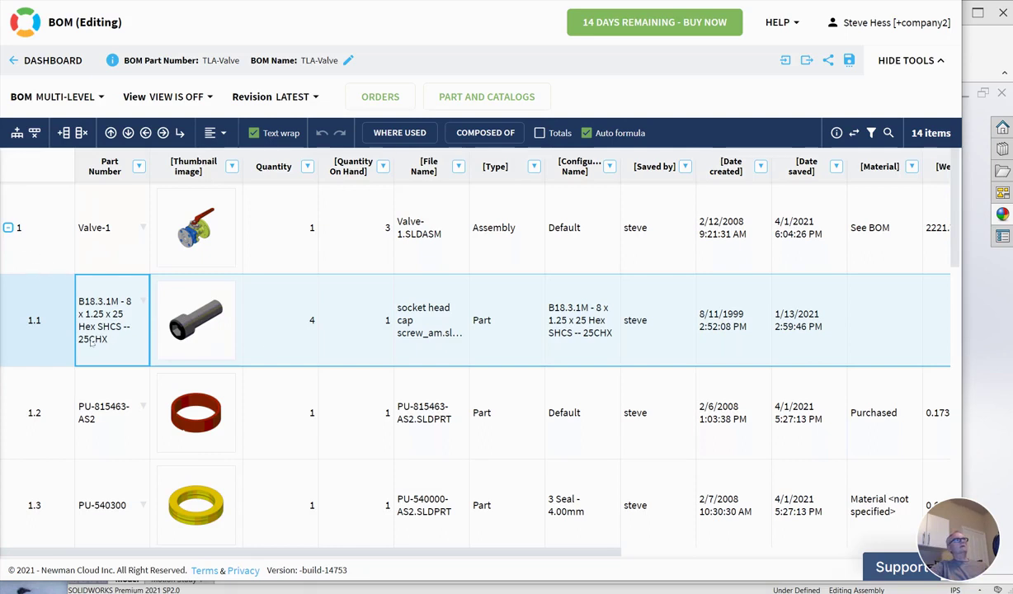
click(9, 227)
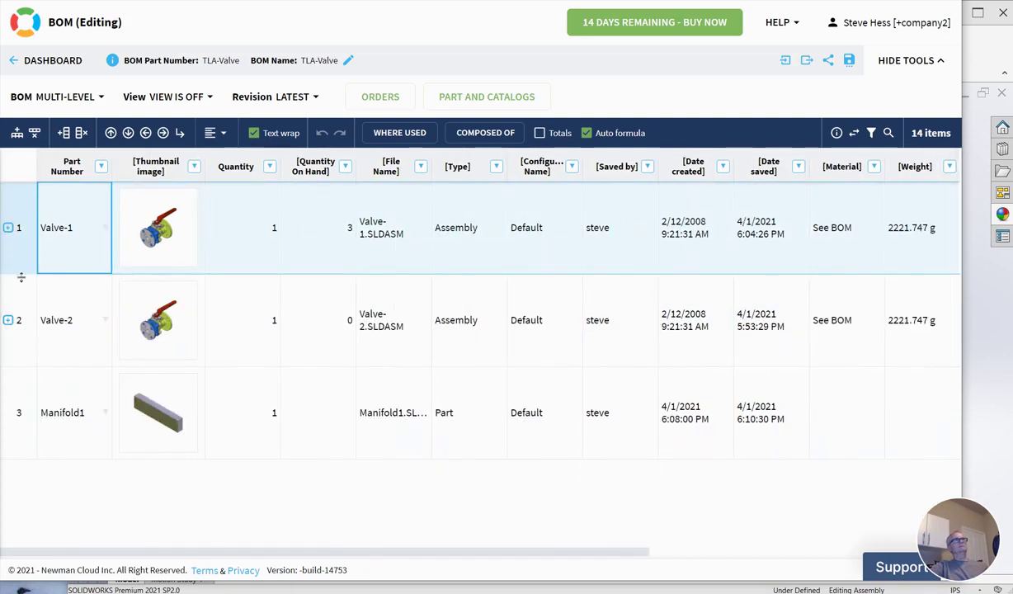
click(8, 321)
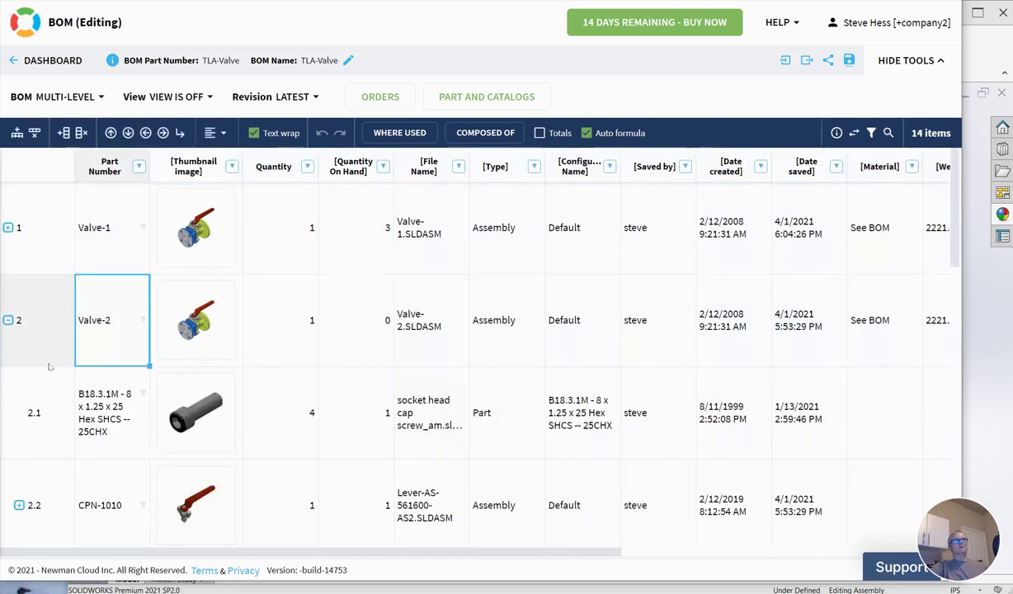
click(69, 428)
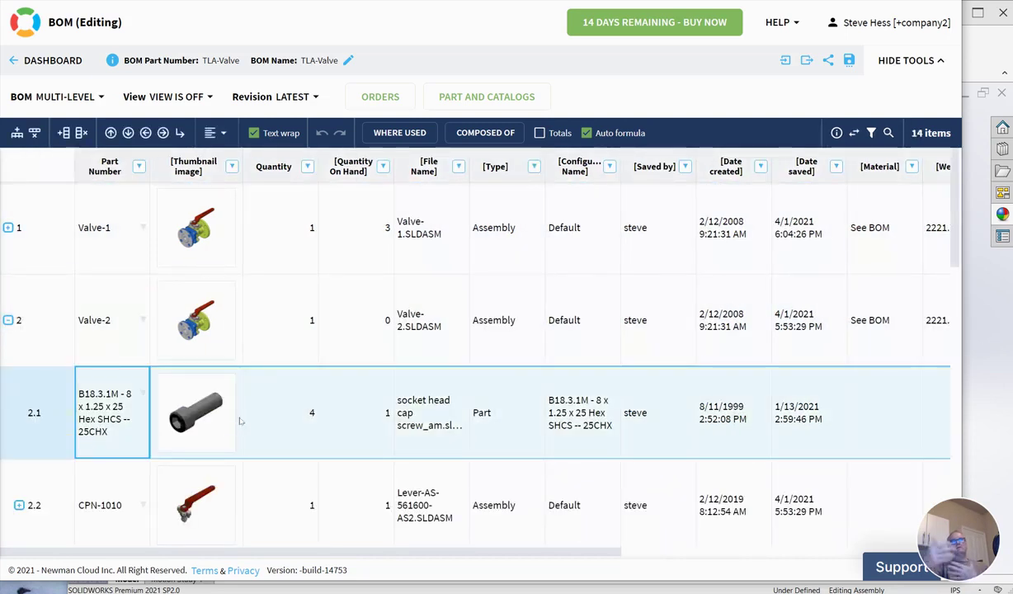
click(7, 321)
Show the TLA-Valve BOM as Flattened and select the part number of the socket head cap screw.
click(70, 96)
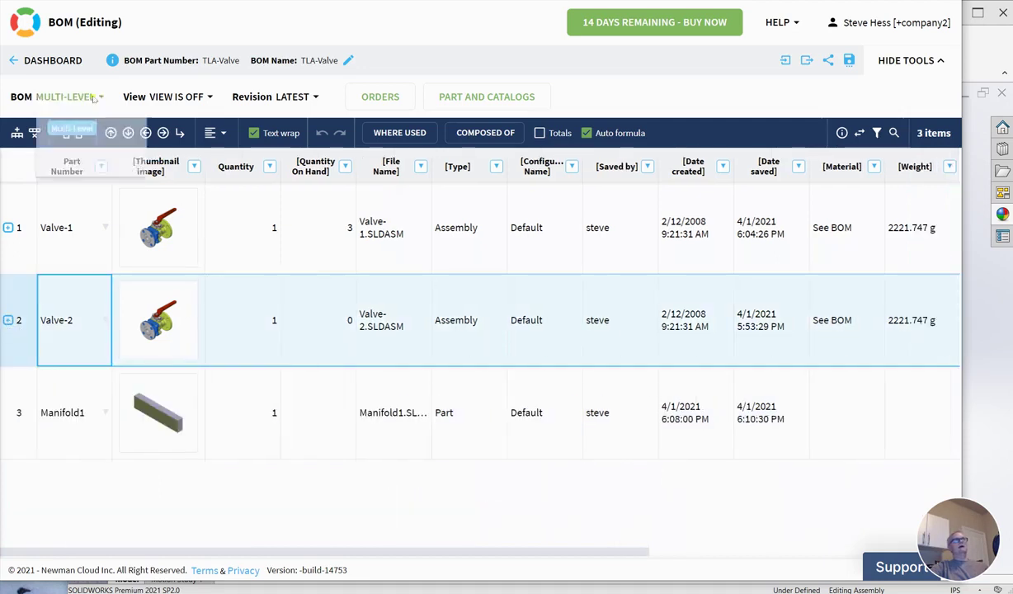
click(106, 196)
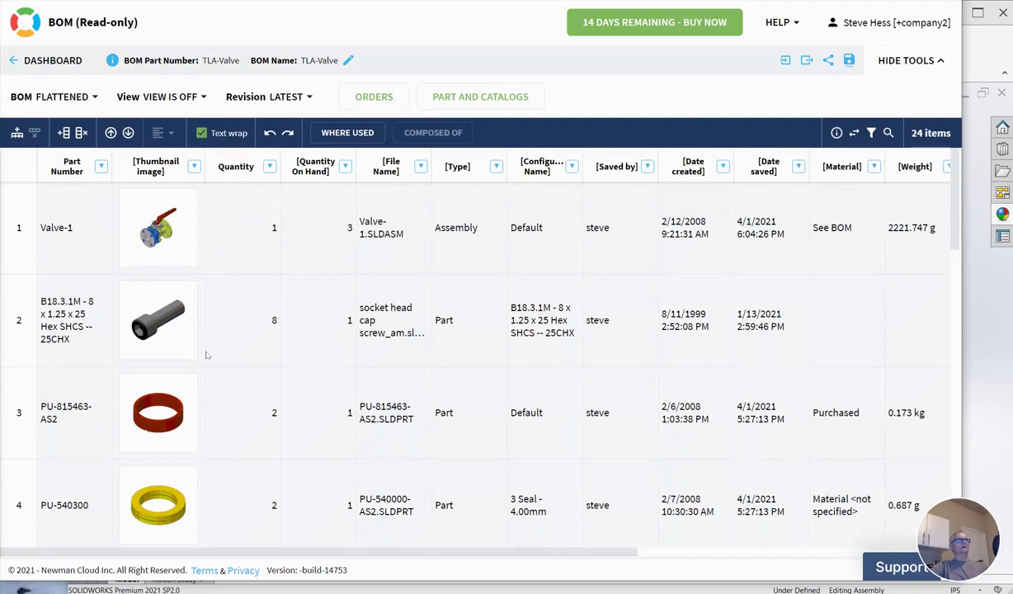
click(76, 303)
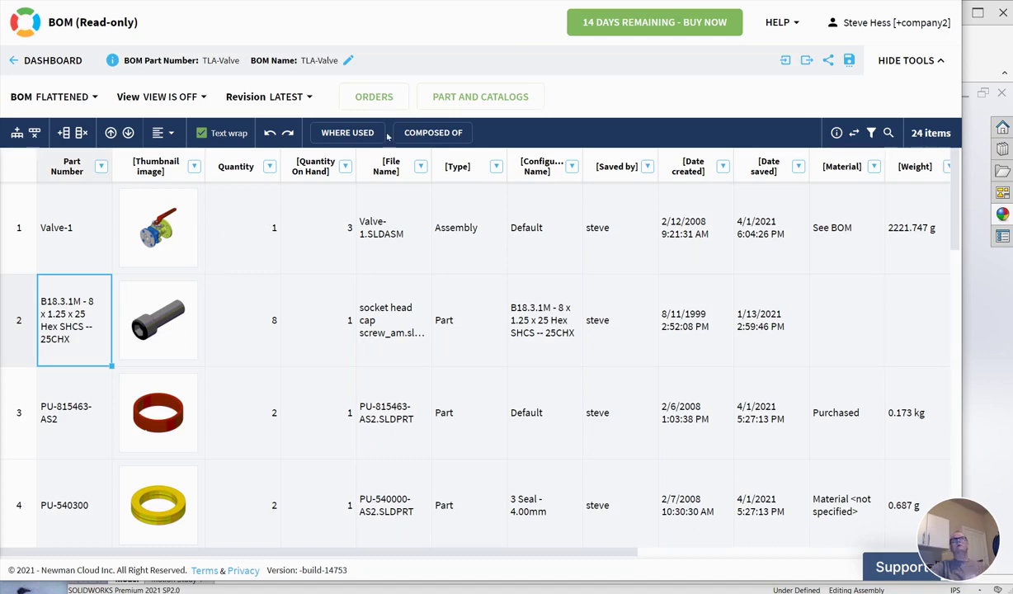
Open Order 1 TLA-Valve and compare the required and on-hand quantities of Valve-1 and Valve-2.
click(374, 97)
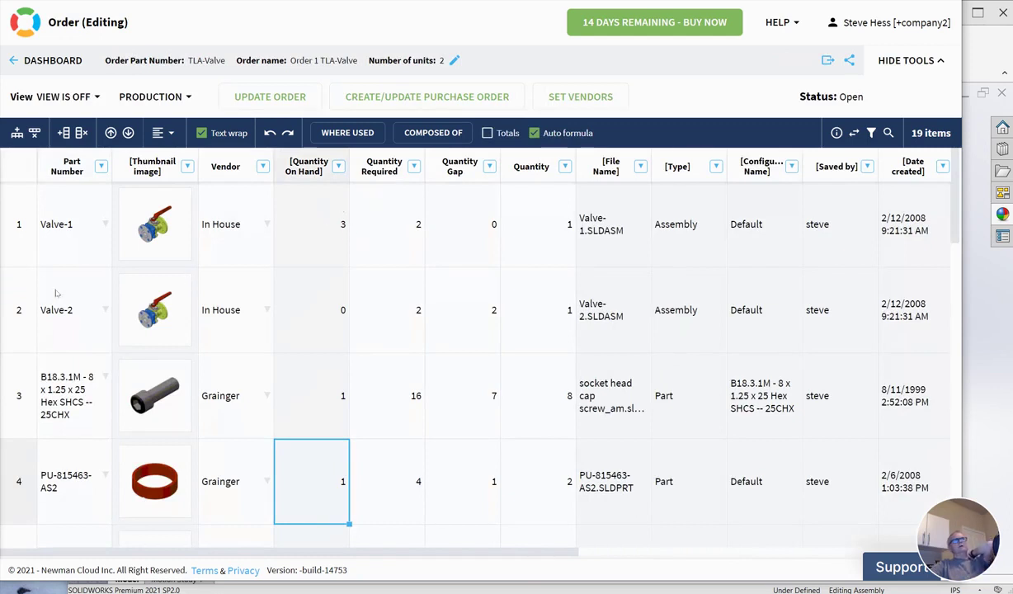
click(75, 234)
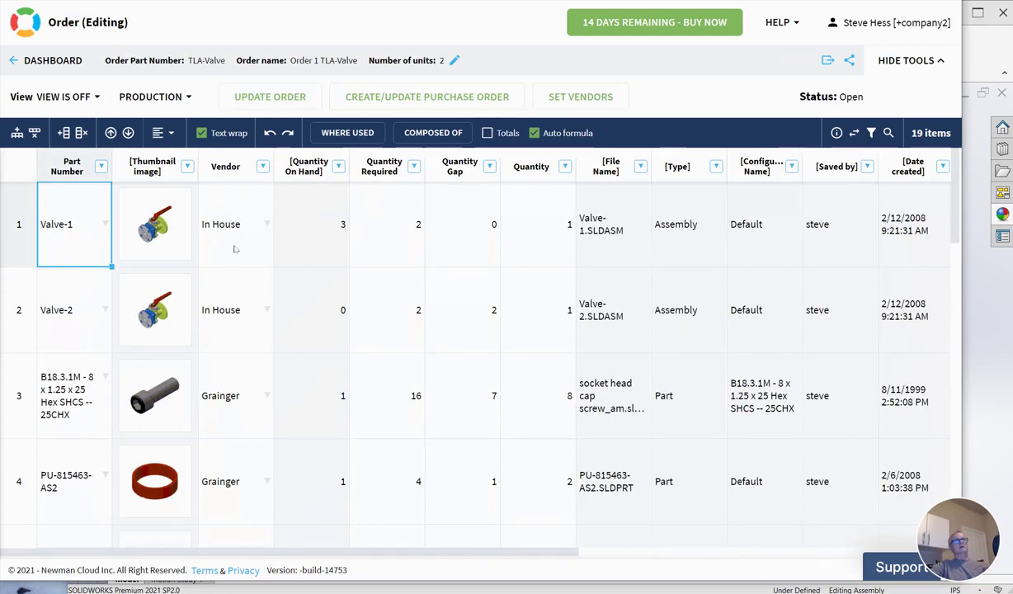
click(376, 239)
click(72, 348)
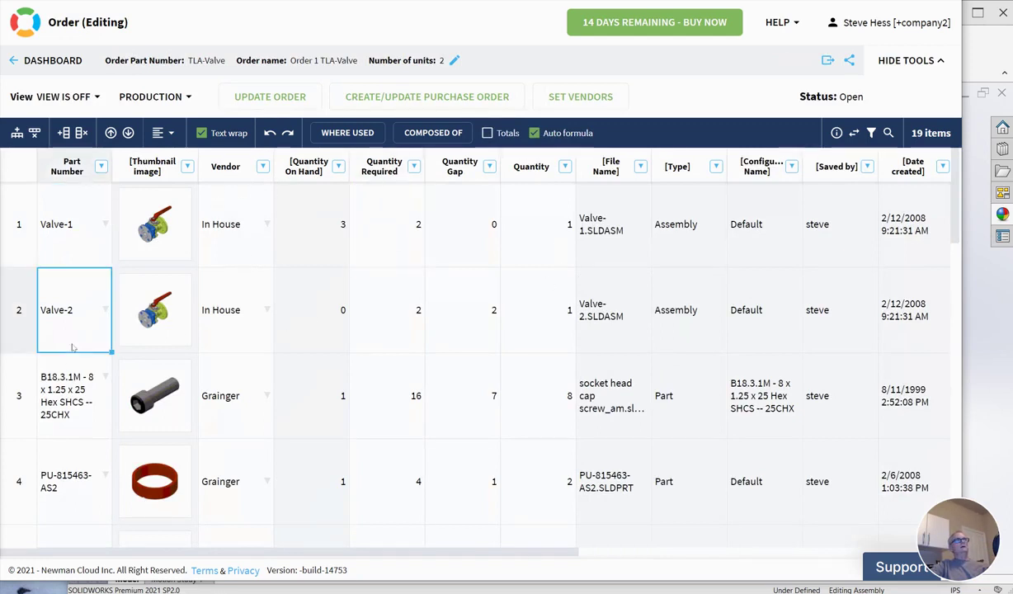
click(403, 335)
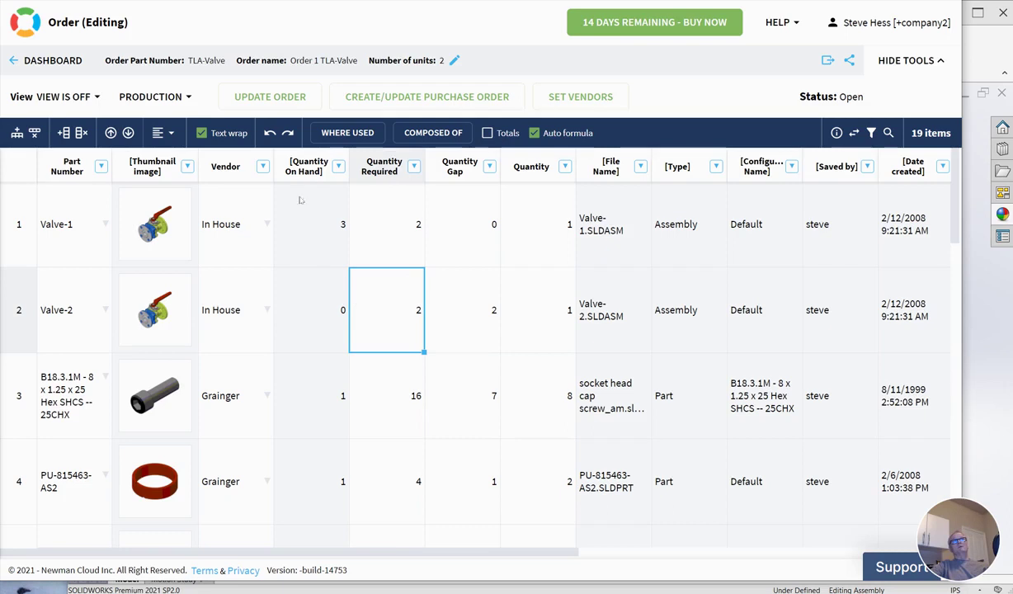
click(299, 243)
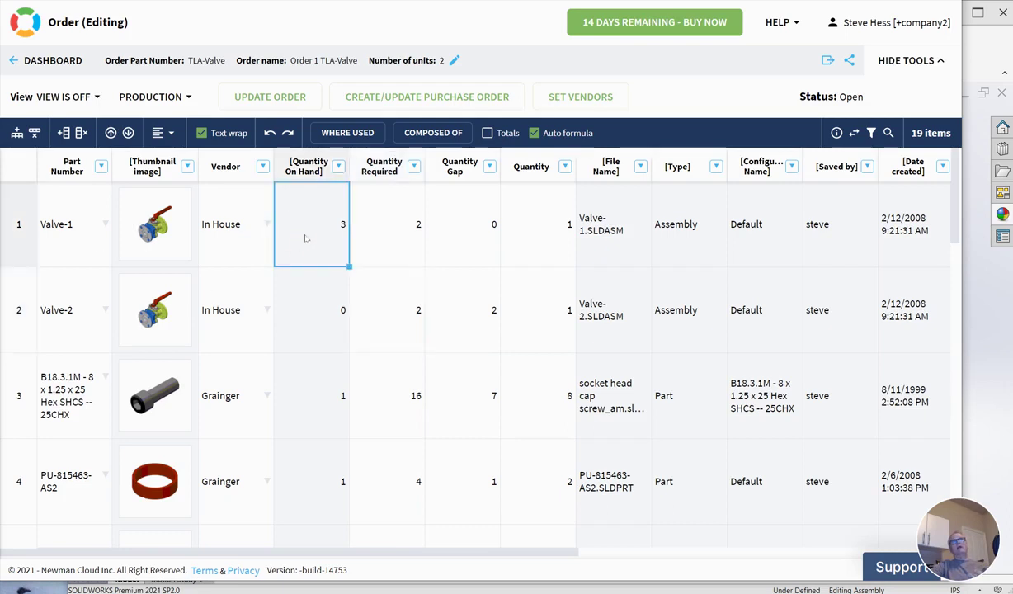
click(318, 311)
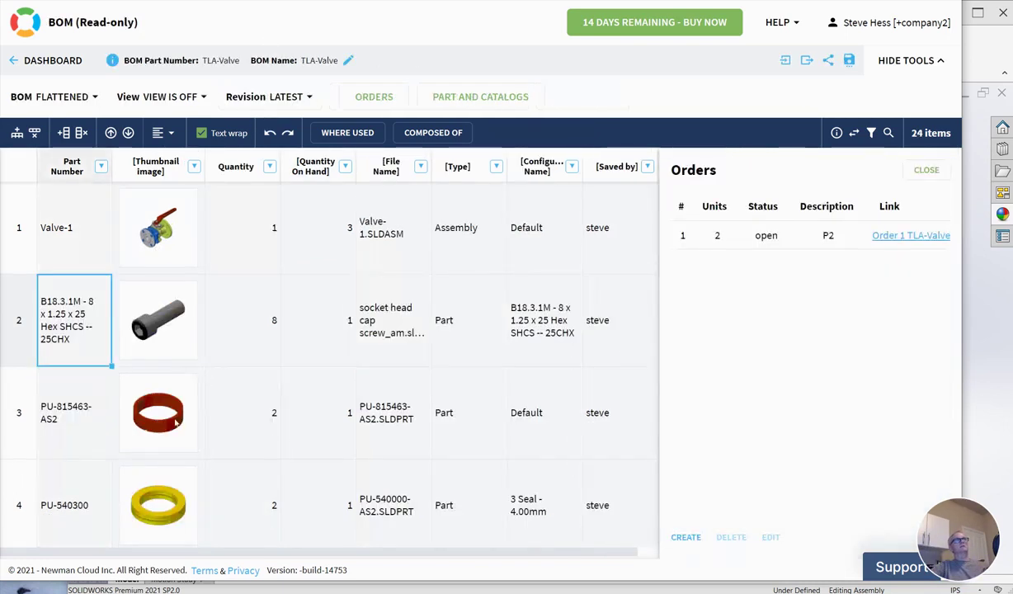
Close the orders list of the TLA-Valve BOM and set the BOM display to Multi-Level.
click(926, 170)
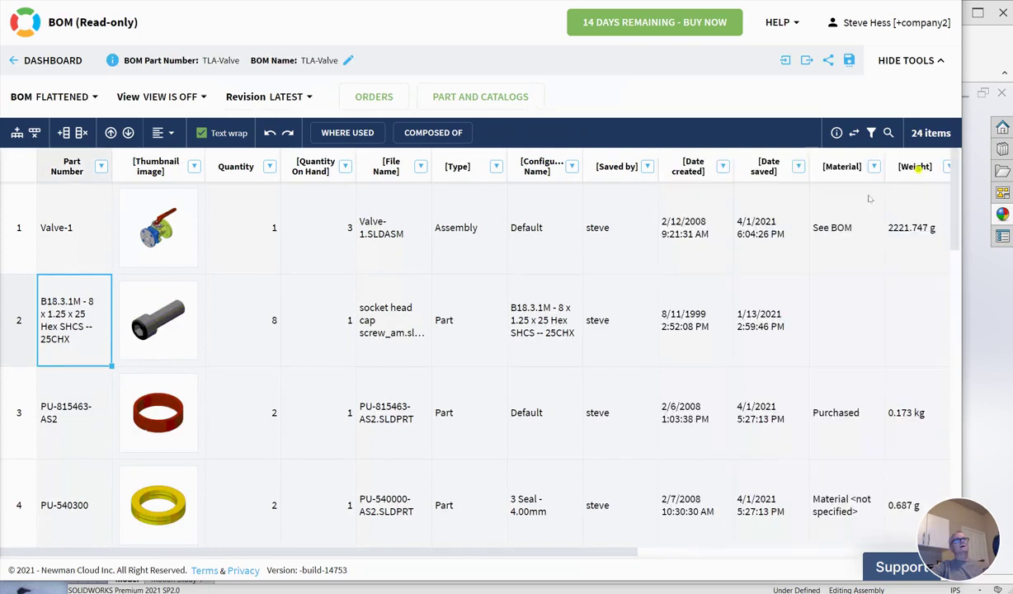
click(69, 99)
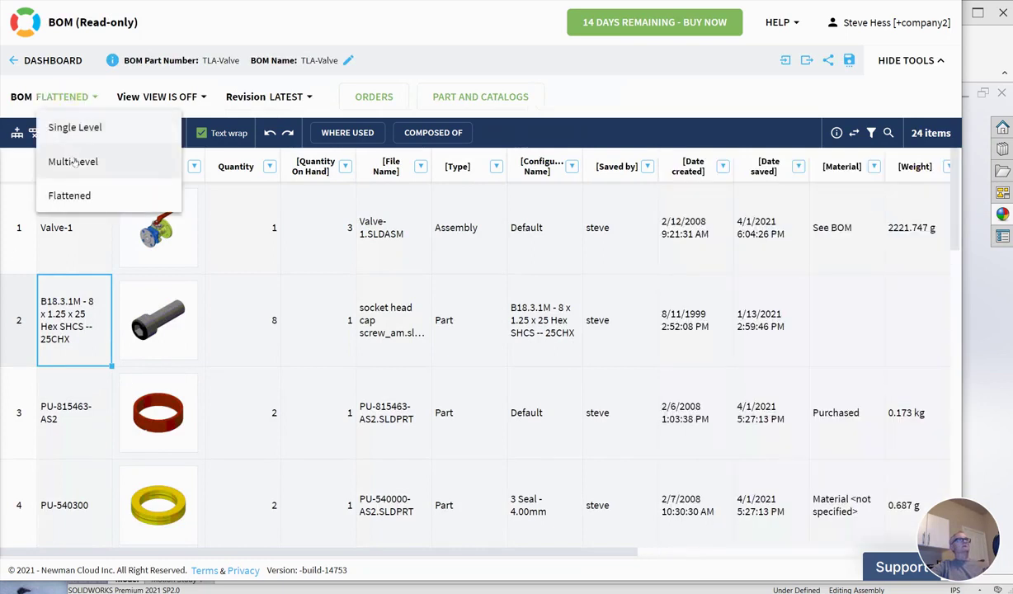
click(78, 164)
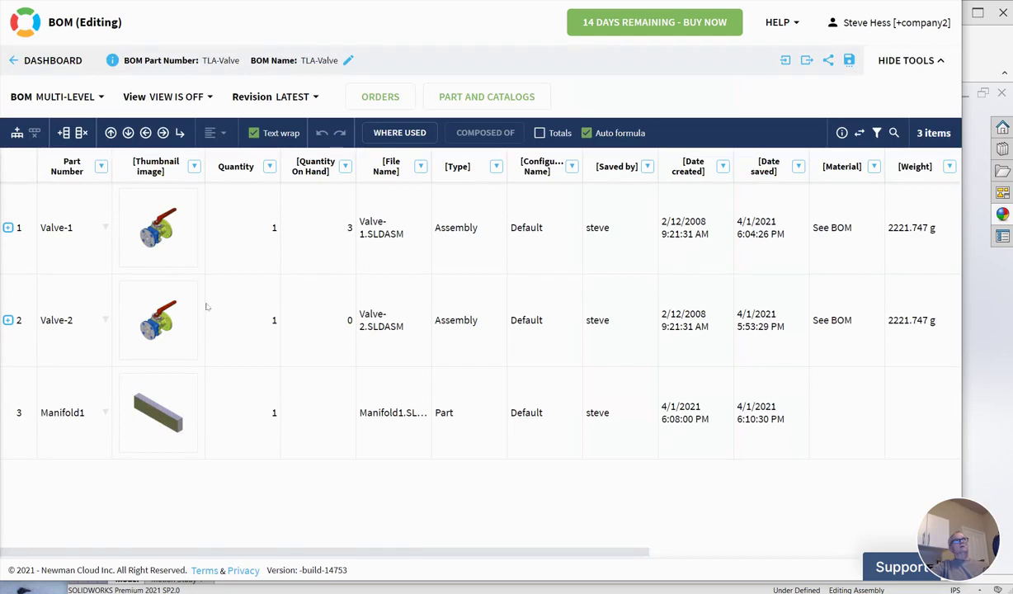
Check Valve-1's quantity on hand and expand the assembly to review its component quantities, collapsing it at the end.
click(325, 240)
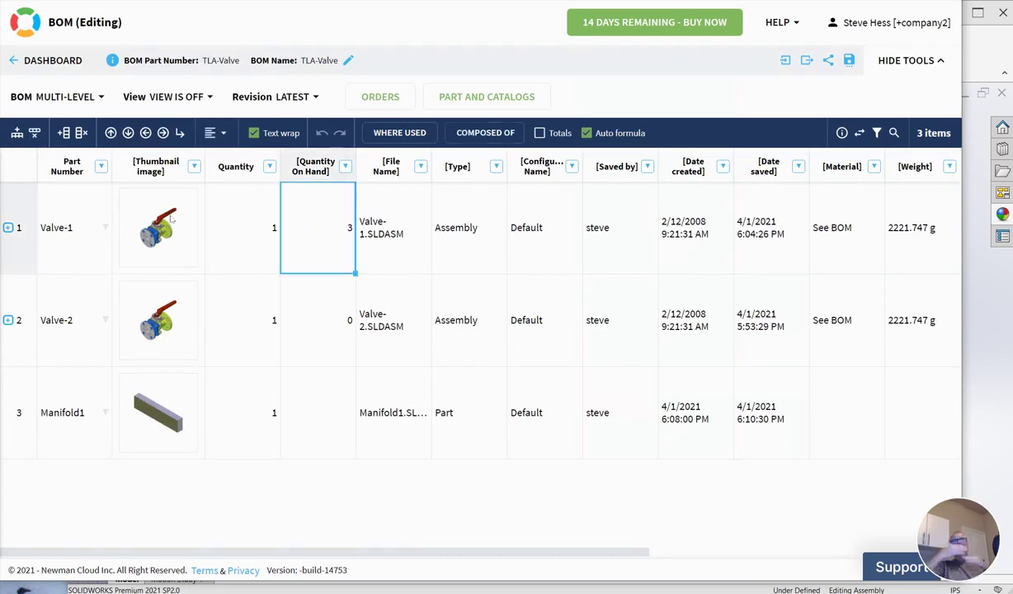
click(8, 228)
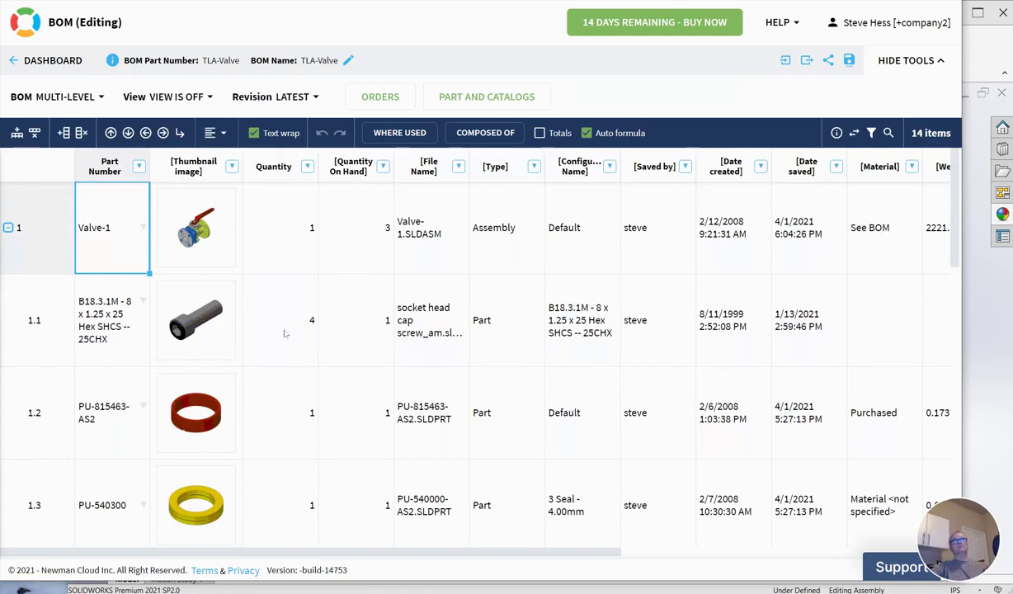
click(8, 227)
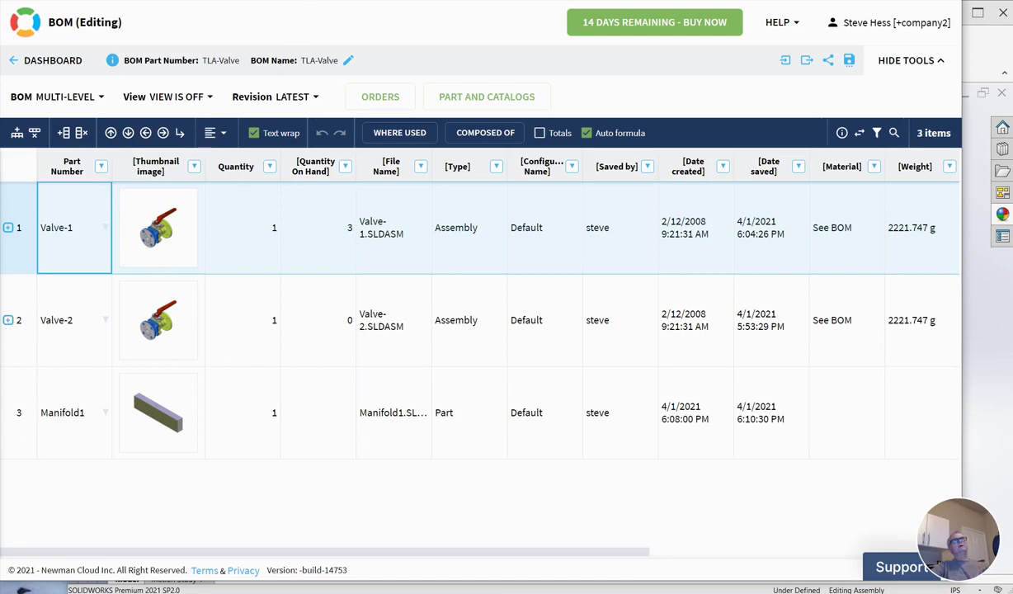
Return to Order 1 TLA-Valve and compare the quantity gaps of both valves and the socket head cap screw with the stock on hand.
click(359, 104)
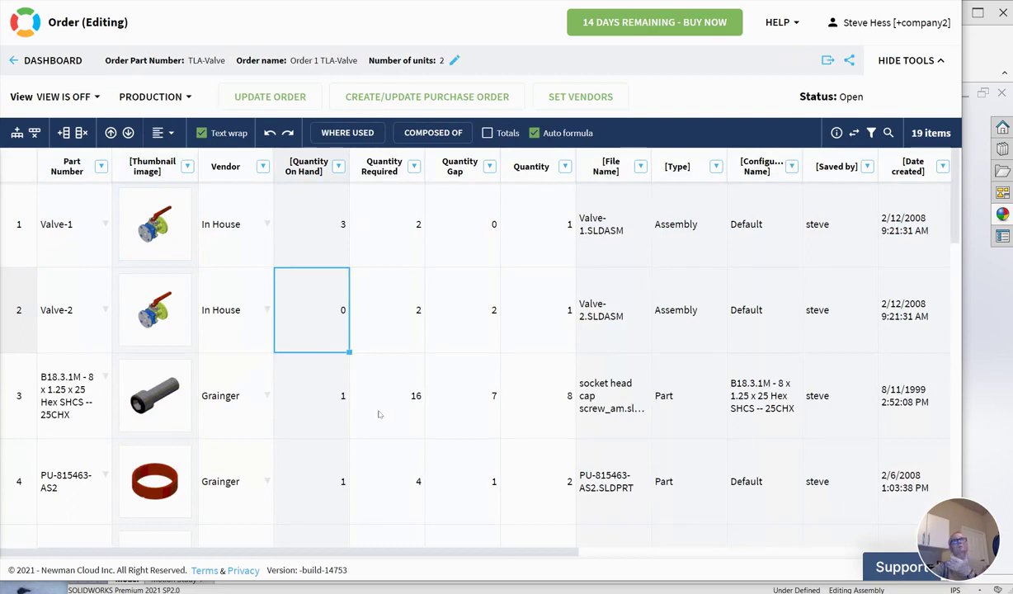
click(467, 410)
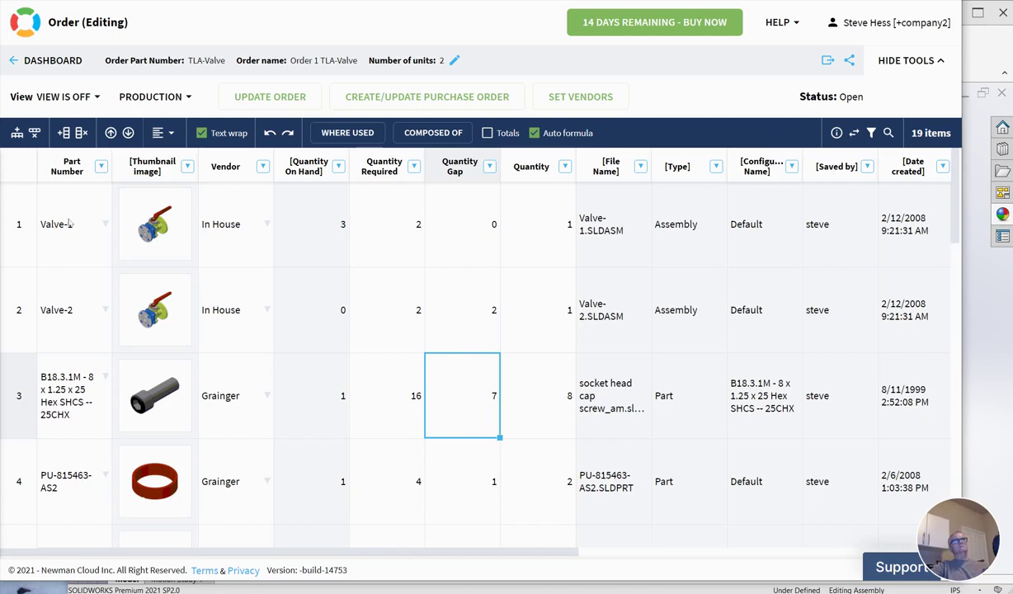
click(447, 220)
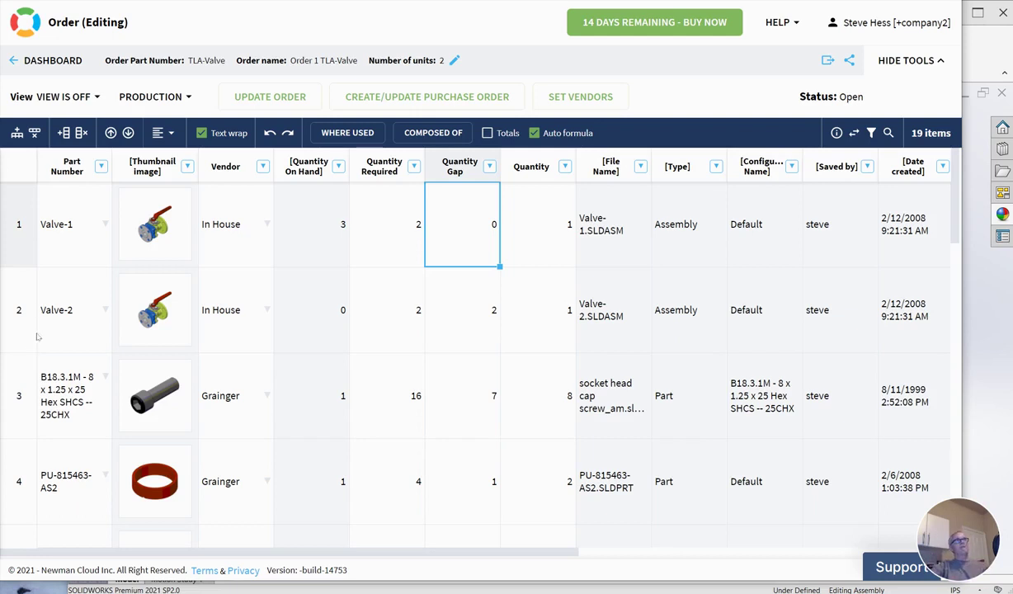
click(456, 329)
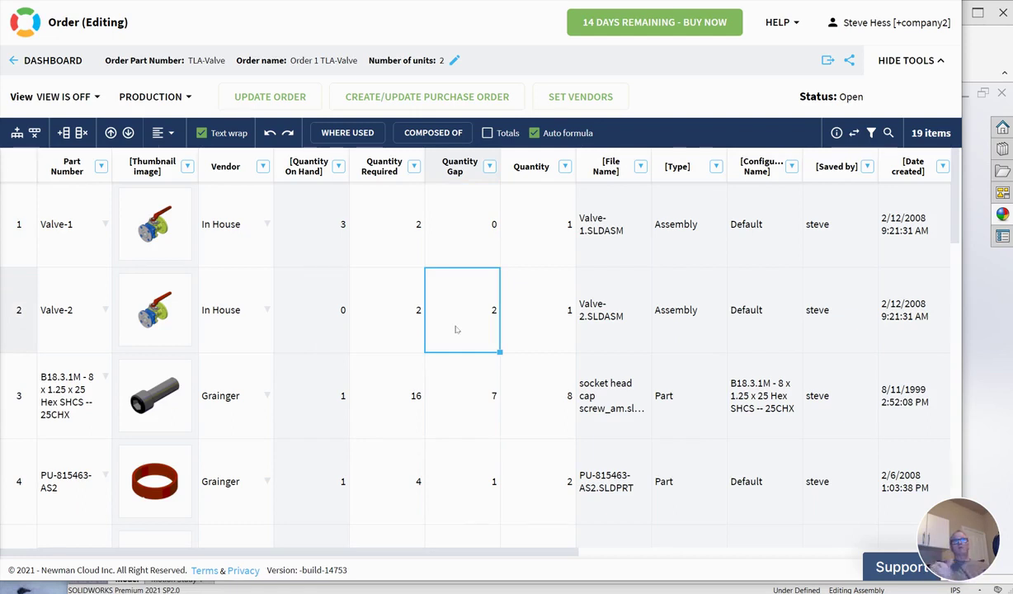
click(536, 404)
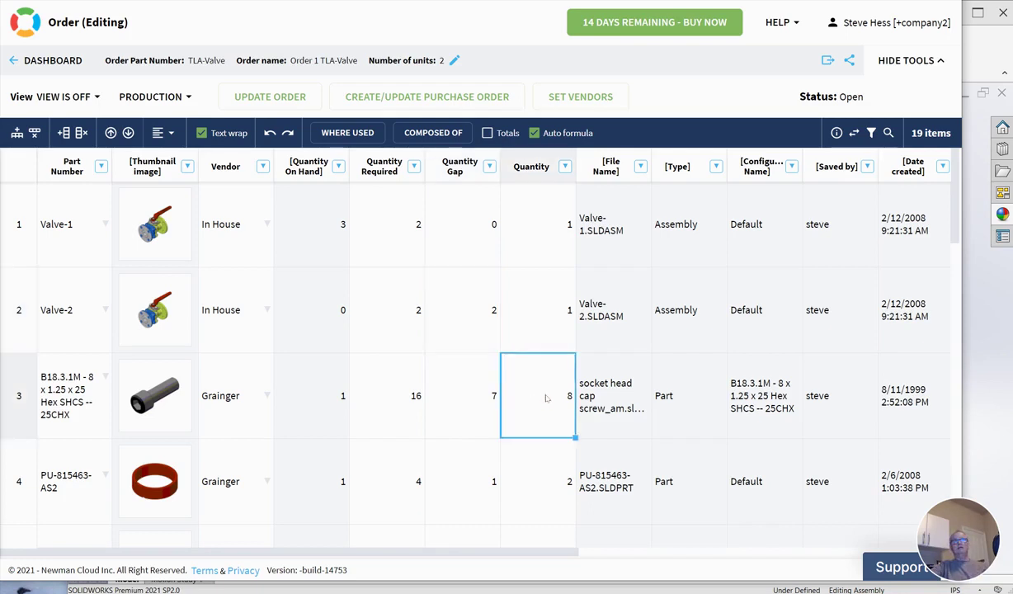
click(319, 408)
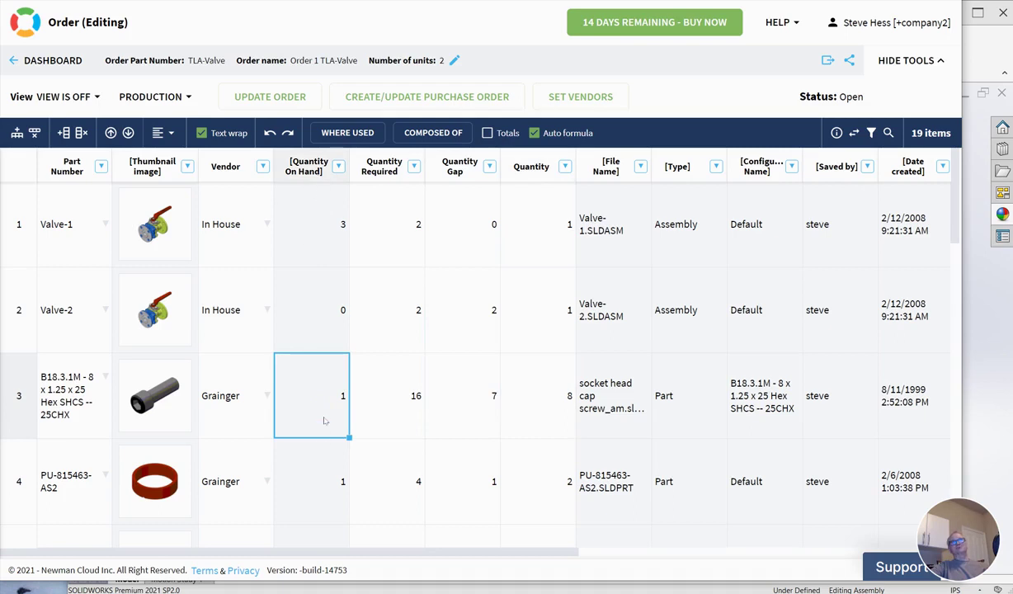
click(467, 394)
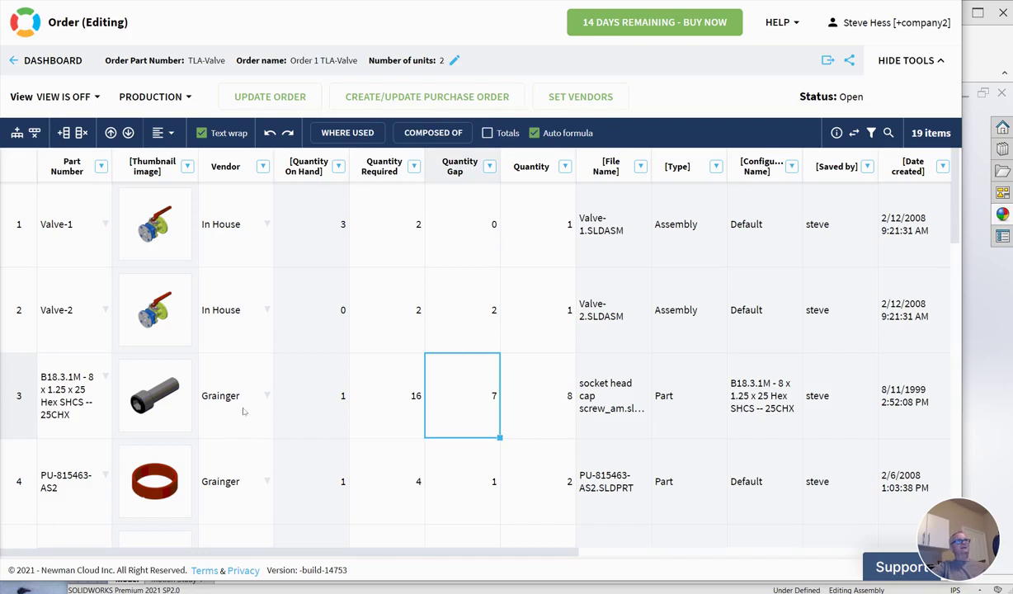
View the Grainger purchase order for Order 1 TLA-Valve and check the socket head cap screw's quantity gap.
click(426, 97)
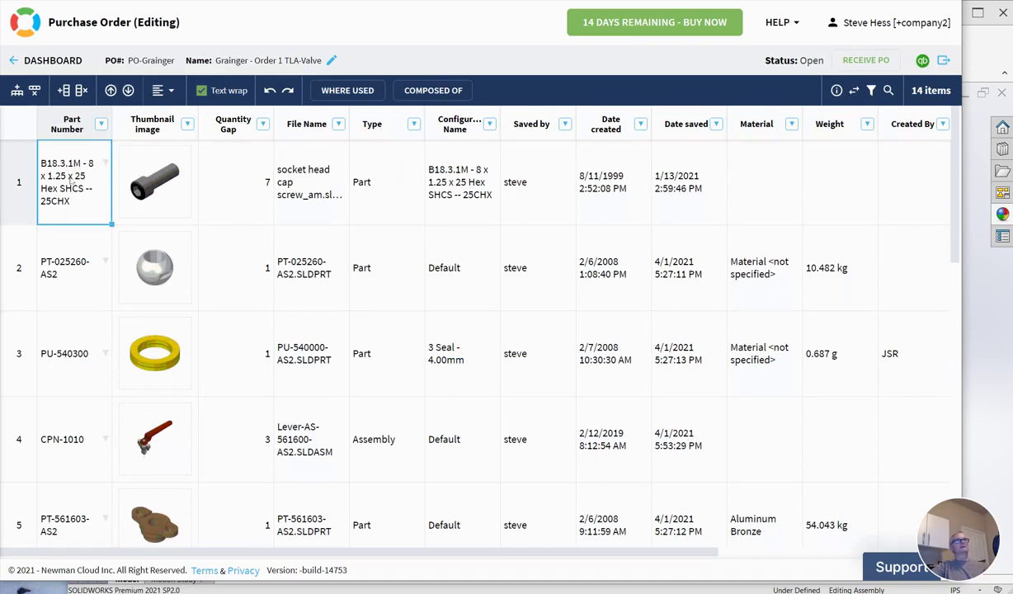
click(236, 201)
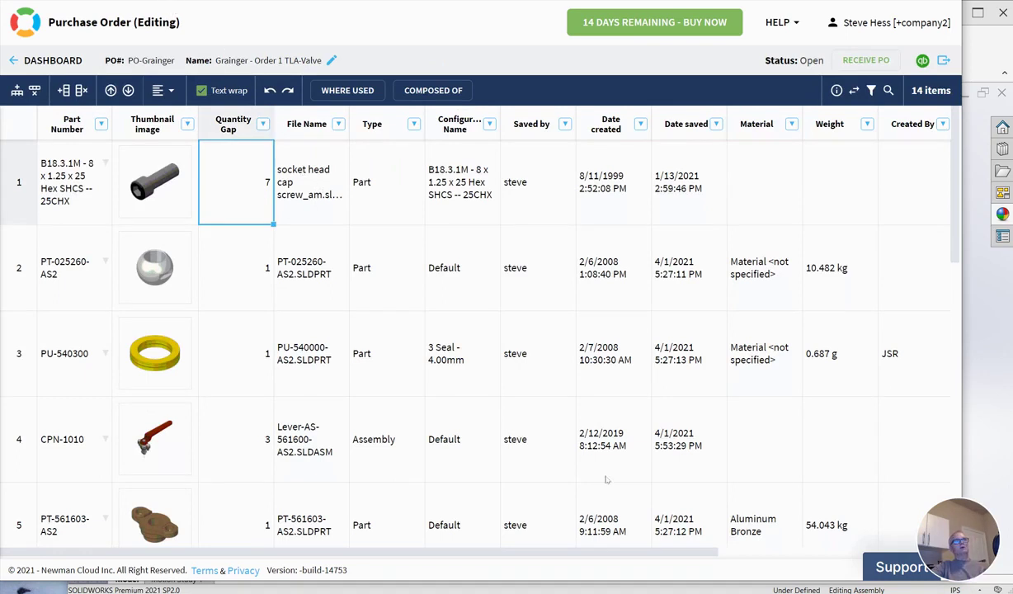
Look at the TLA-Valve assembly in SOLIDWORKS, return to its BOM in OpenBOM, and open the BOM's orders list.
click(707, 590)
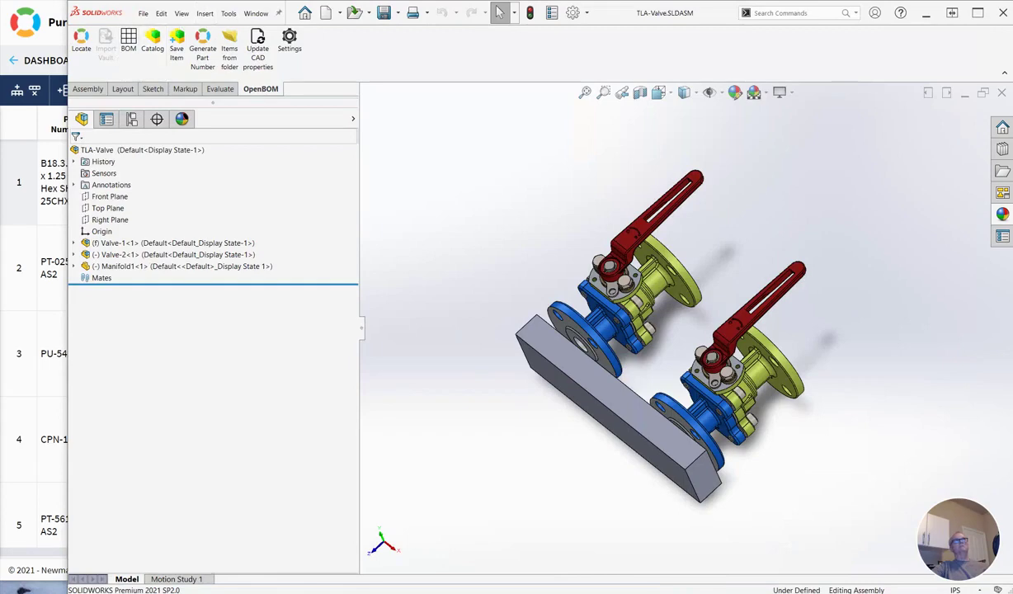
click(191, 1)
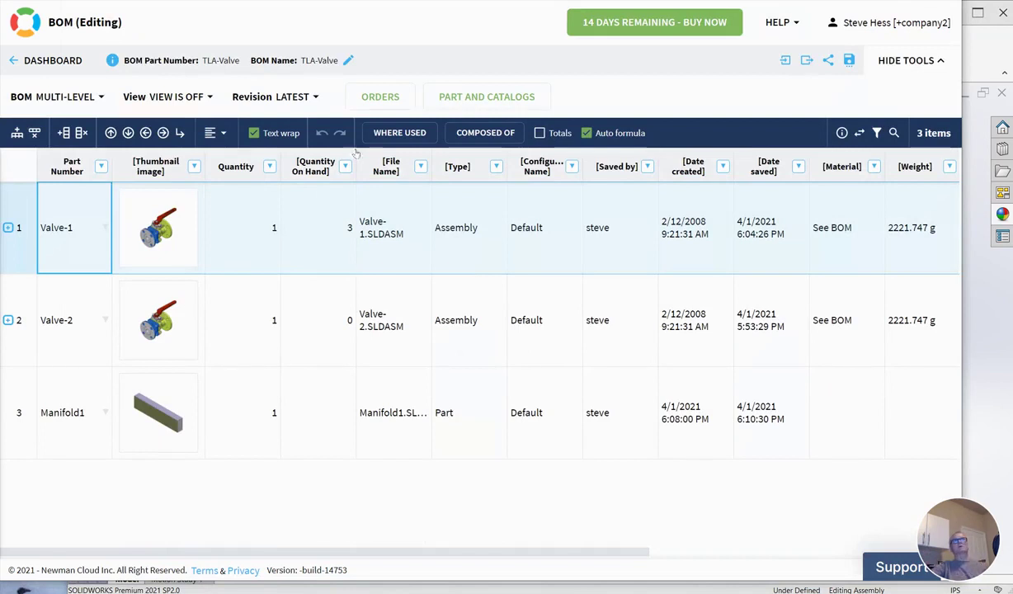
click(376, 102)
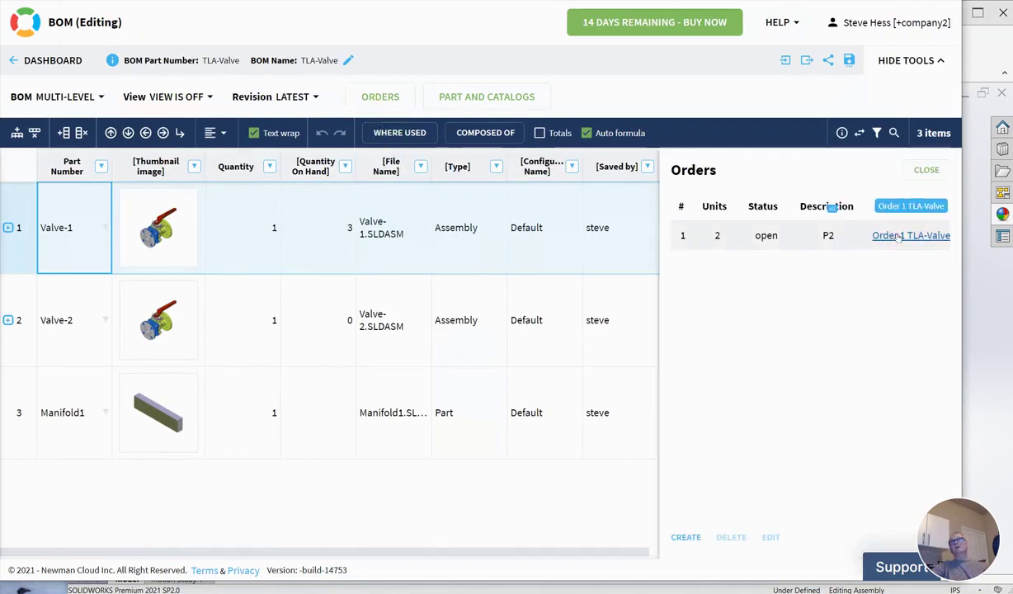